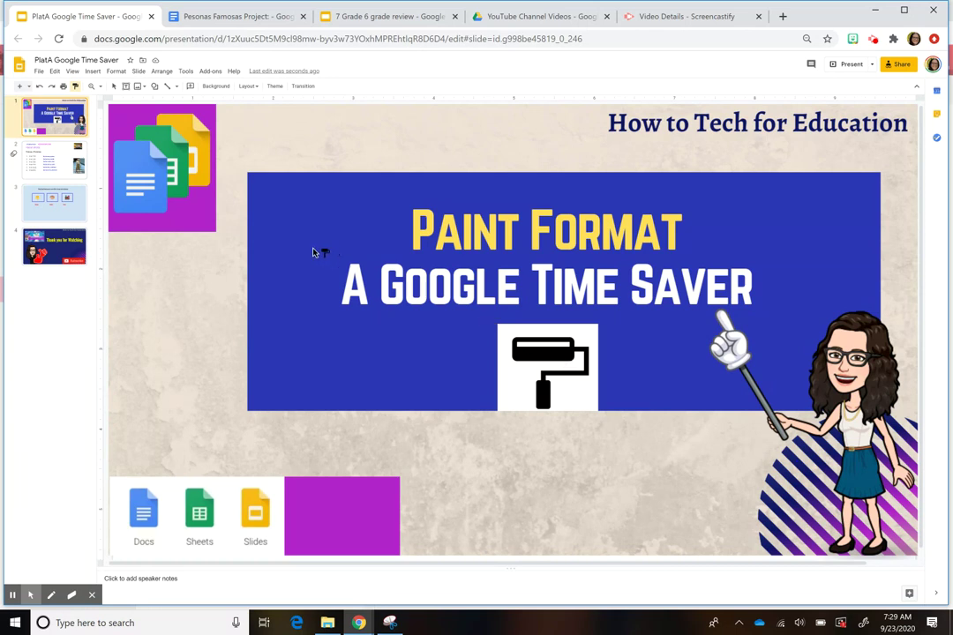
Step: Go to slide 2, the 'Hacer ahora' time-translation exercise
click(55, 161)
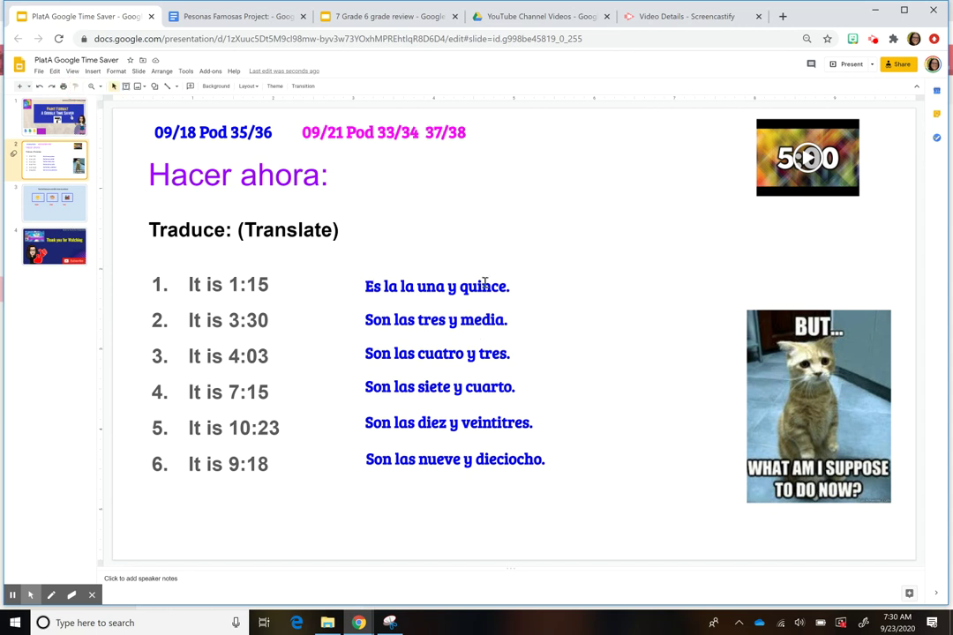
Step: Make the first translation 'Es la la una y quince.' red Droid Serif and copy its formatting
click(479, 280)
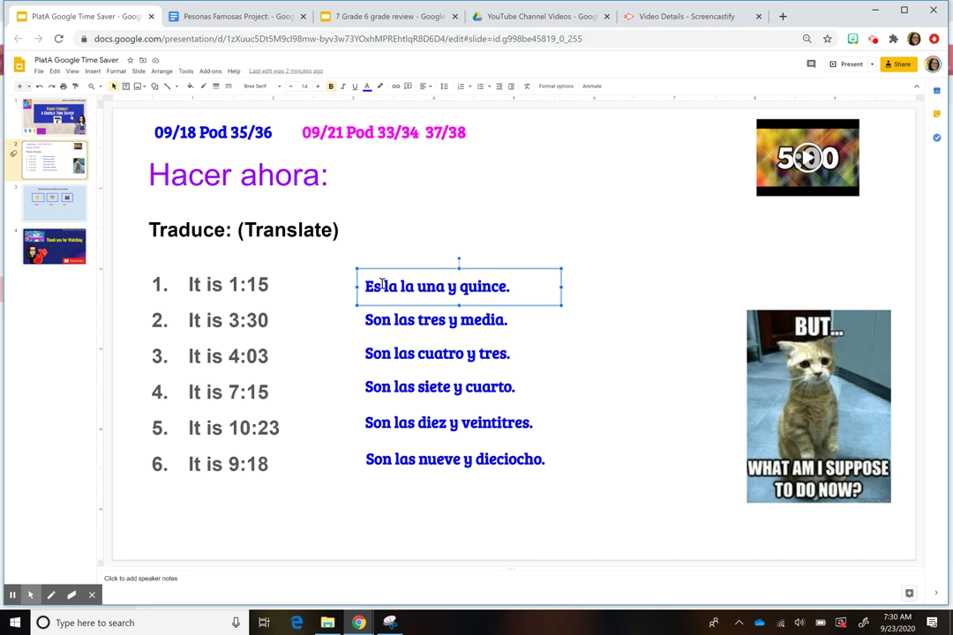
click(366, 86)
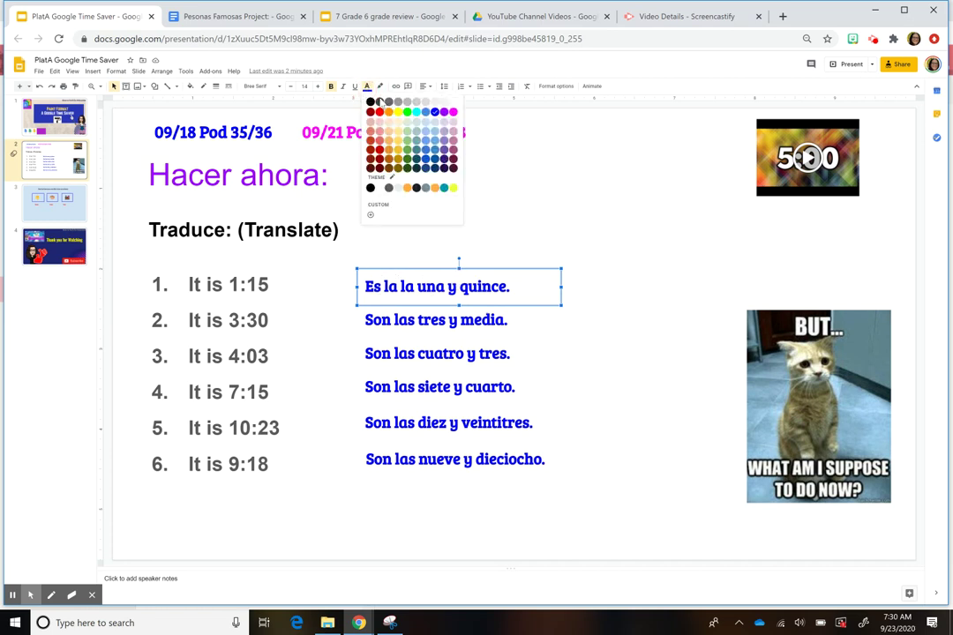
click(379, 113)
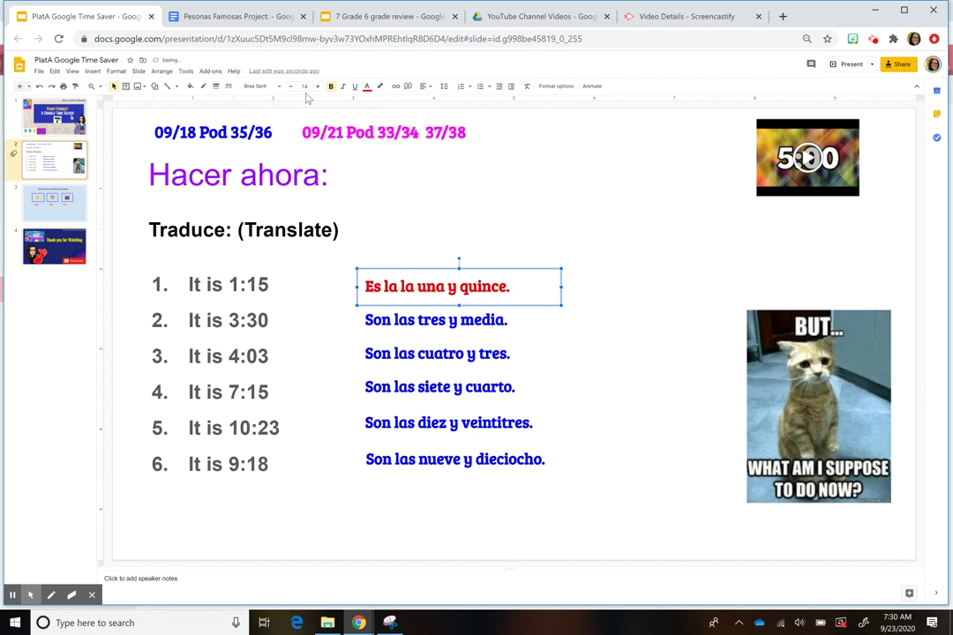
click(277, 87)
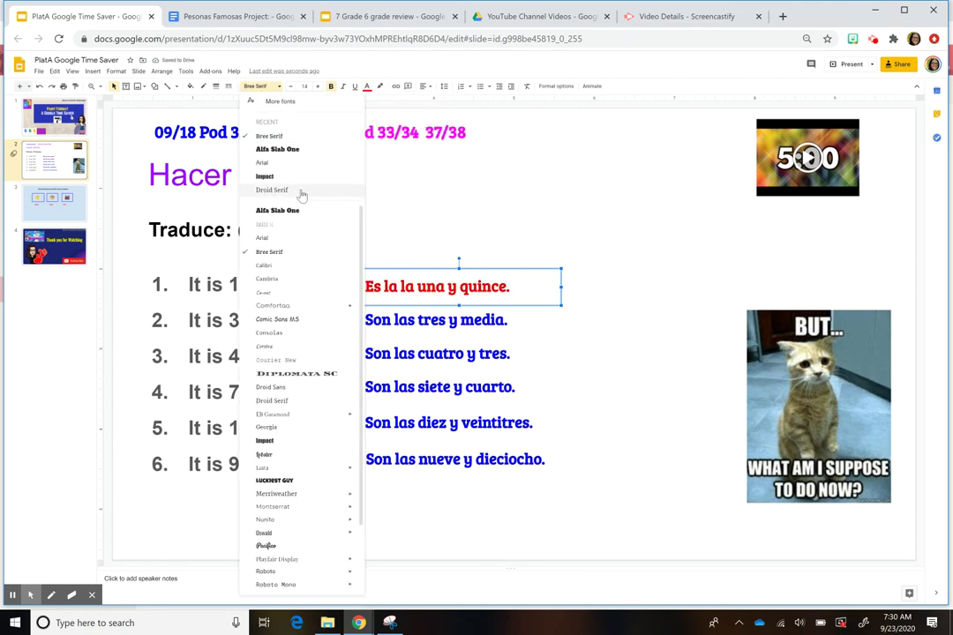
click(301, 190)
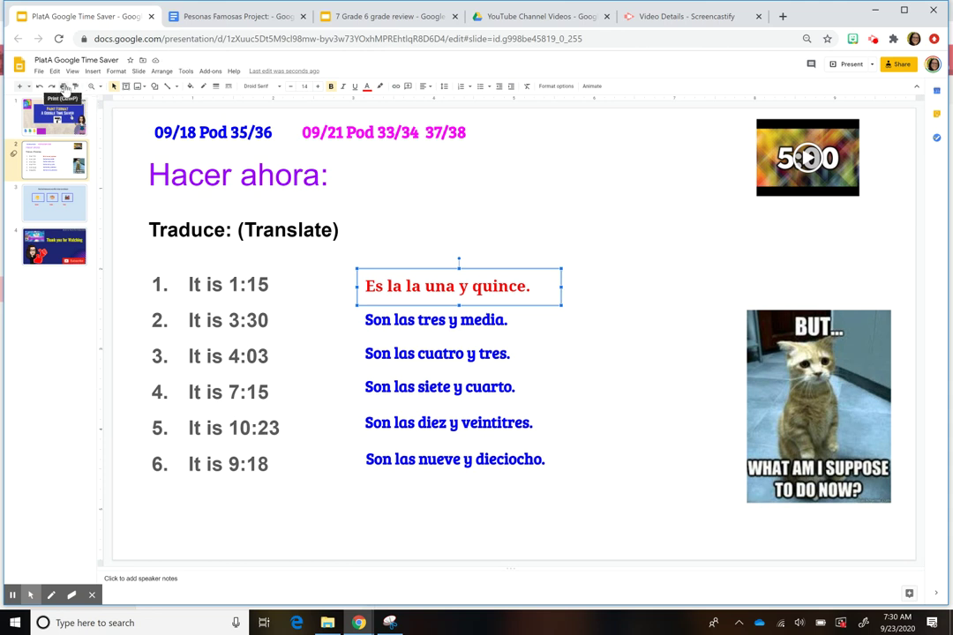
click(77, 87)
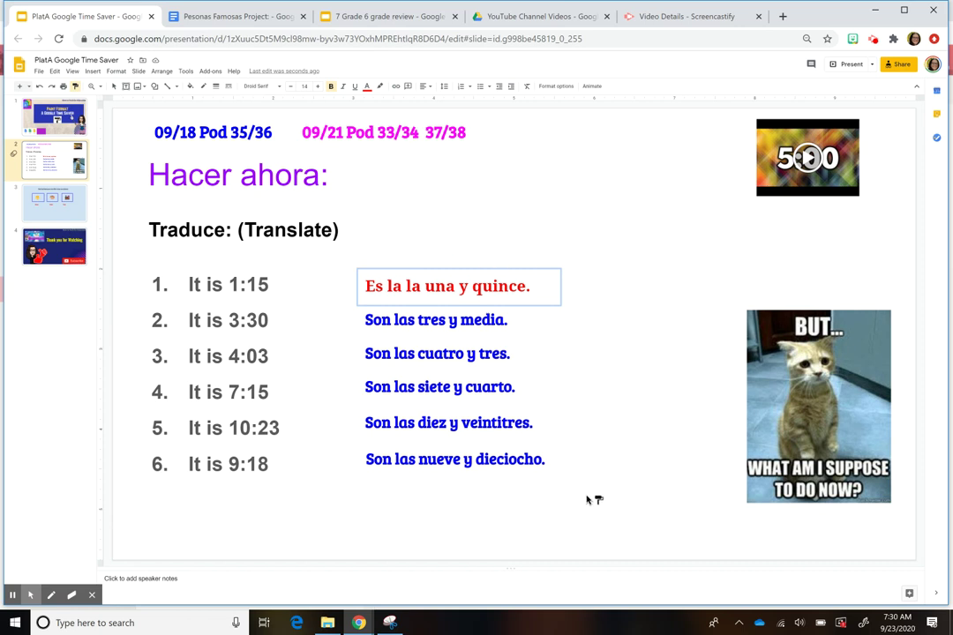
Step: Paint the red Droid Serif style onto the five remaining answers, then reselect the first answer
drag(578, 491, 344, 306)
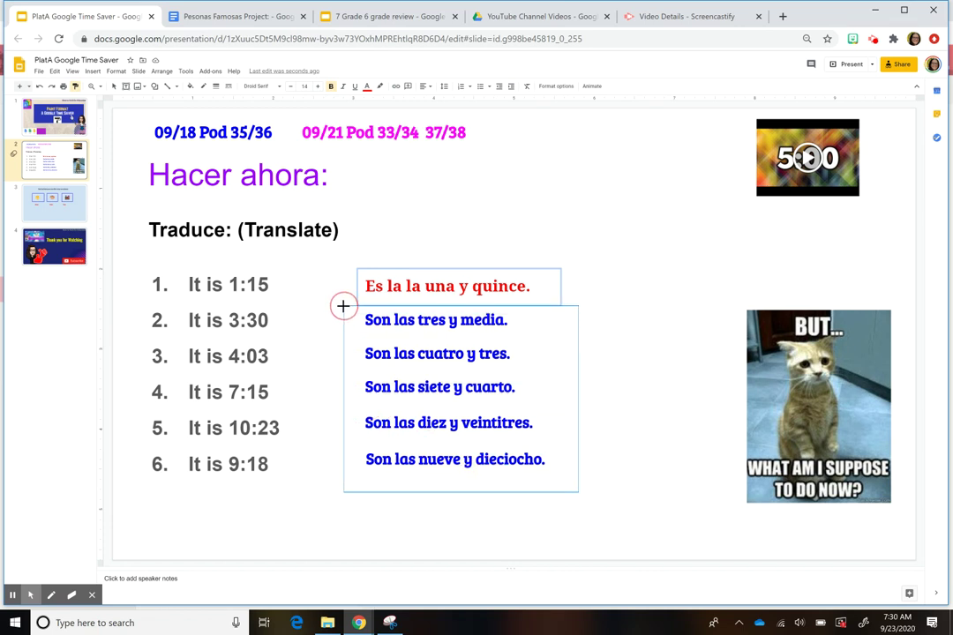
drag(343, 306, 343, 306)
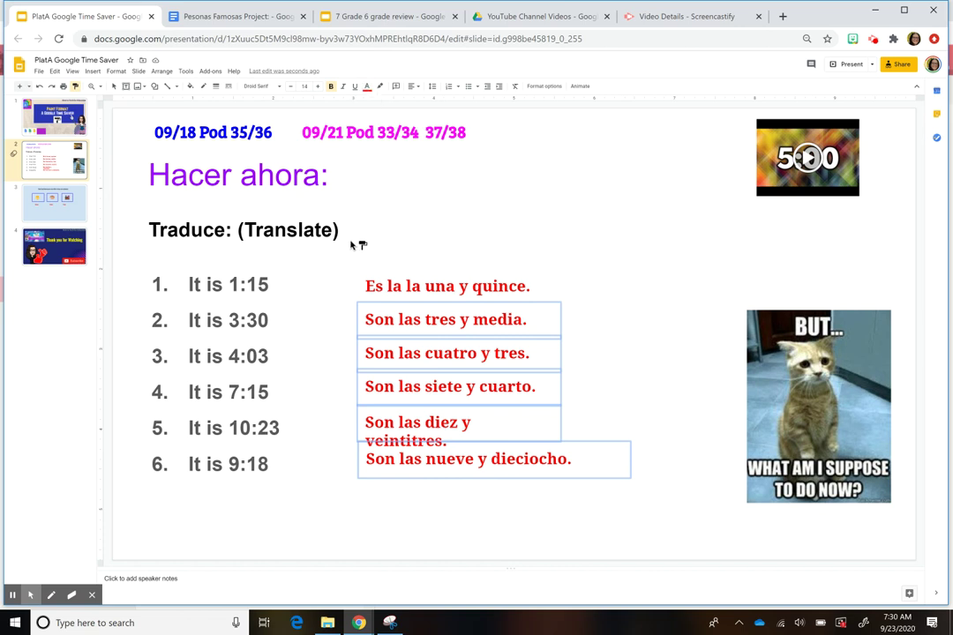
click(74, 85)
click(551, 269)
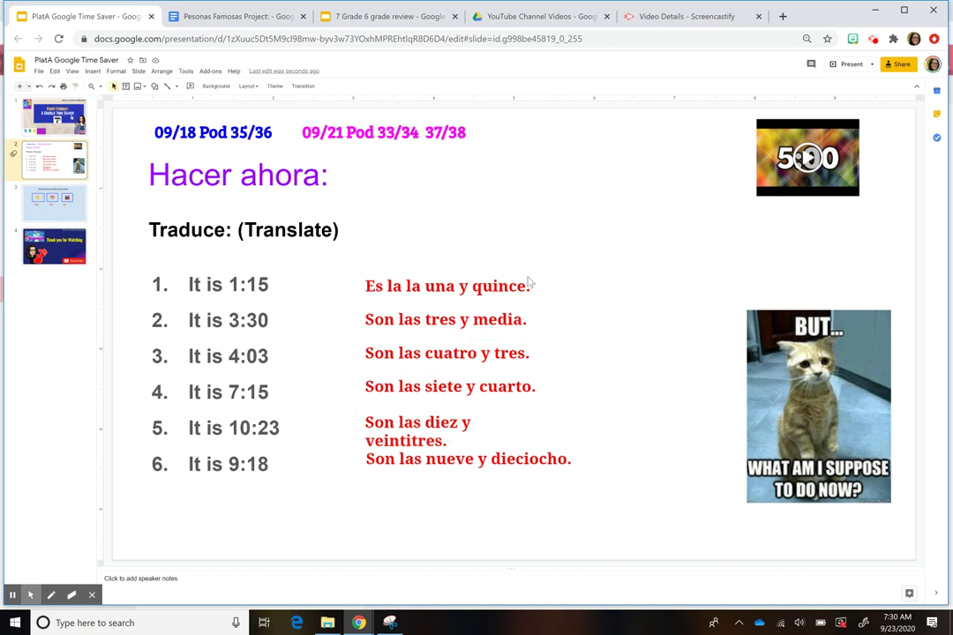
click(521, 268)
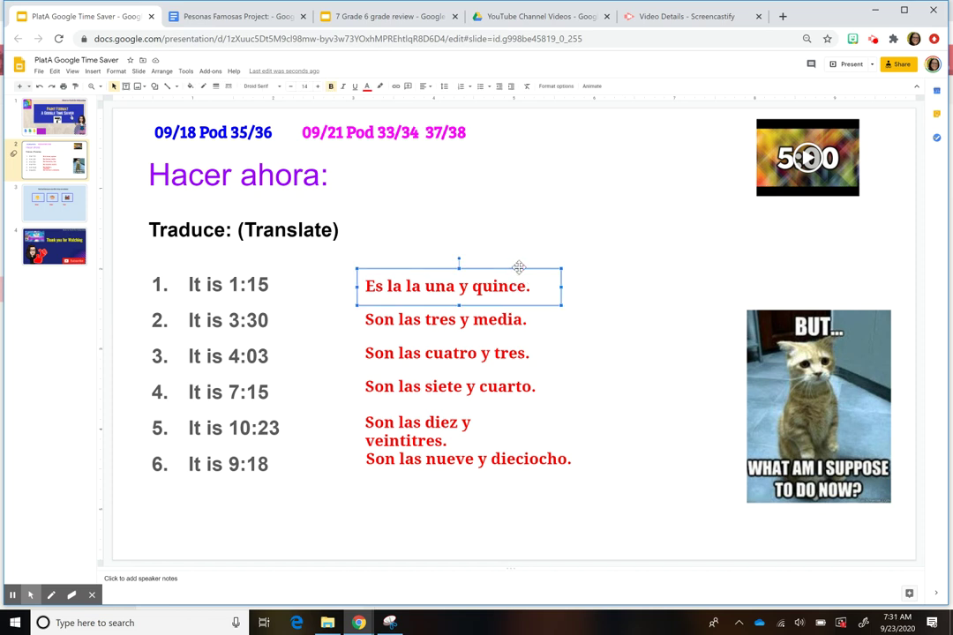
Step: Turn the first translation back to blue Bree Serif and paint that style onto the other answers
click(367, 85)
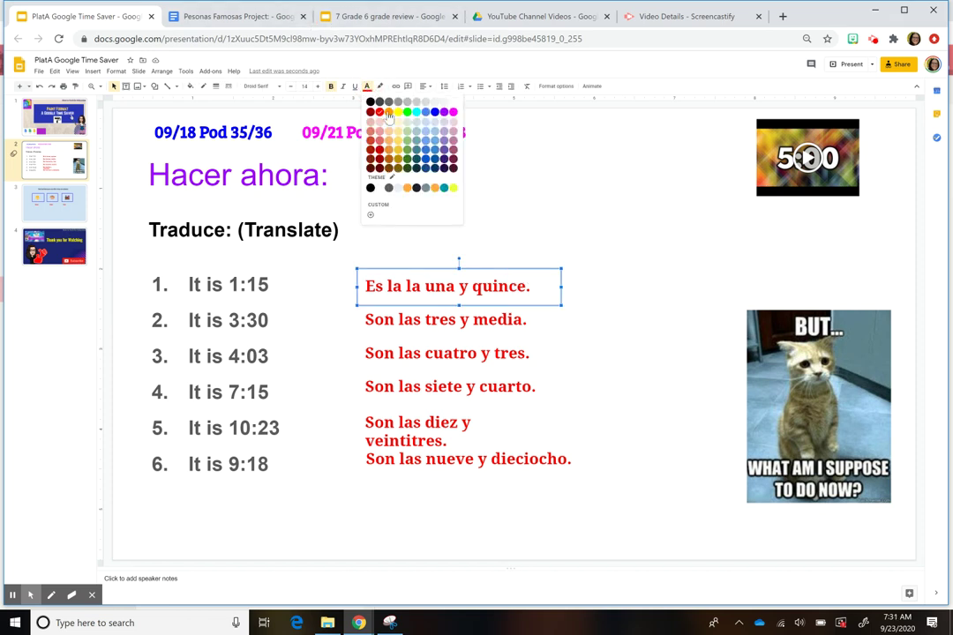
click(434, 112)
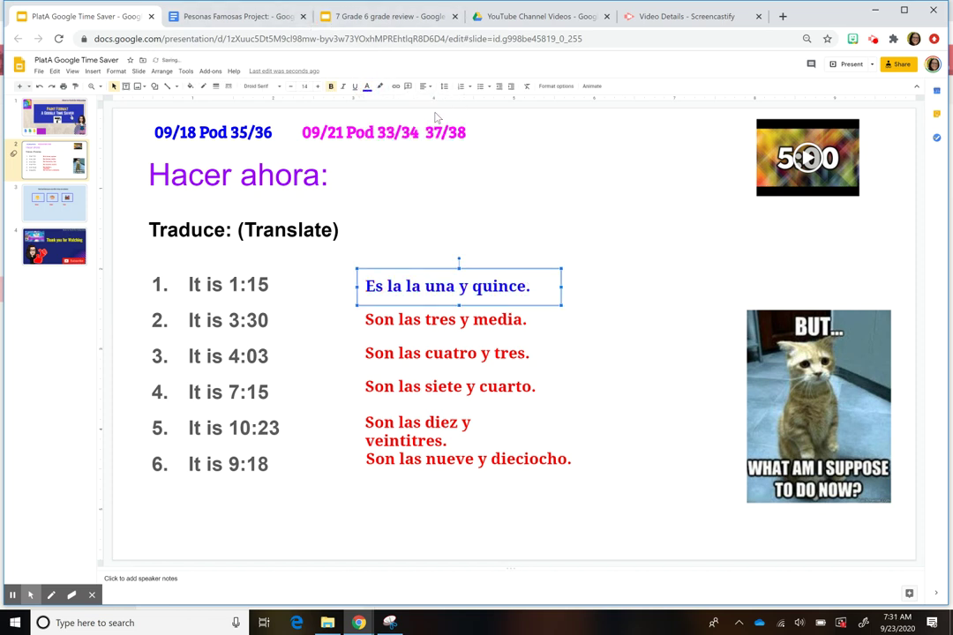
click(275, 86)
click(296, 154)
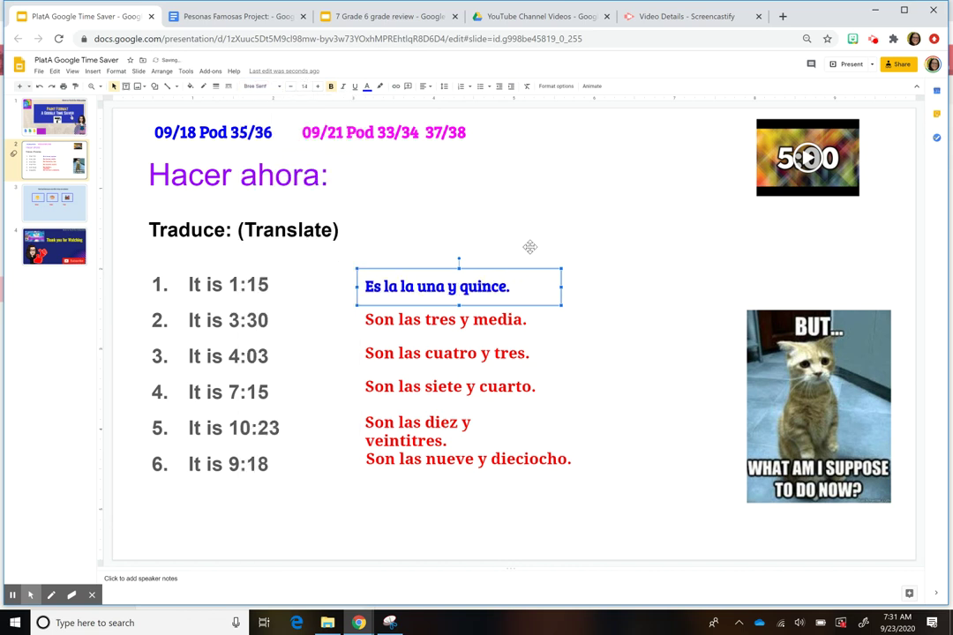
click(75, 88)
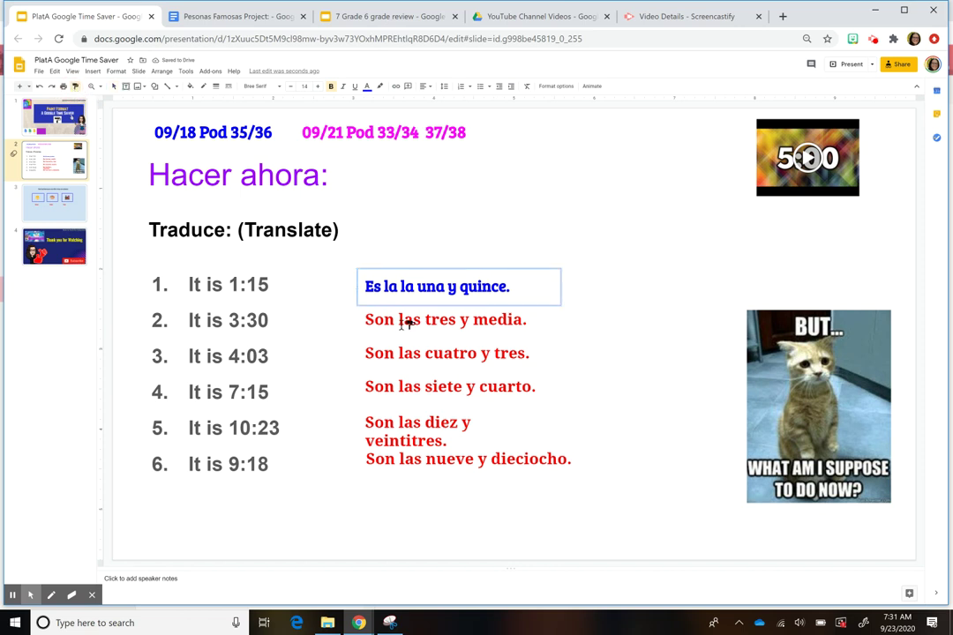
mouse_move(609, 501)
mouse_down()
mouse_move(349, 331)
mouse_move(353, 308)
mouse_up()
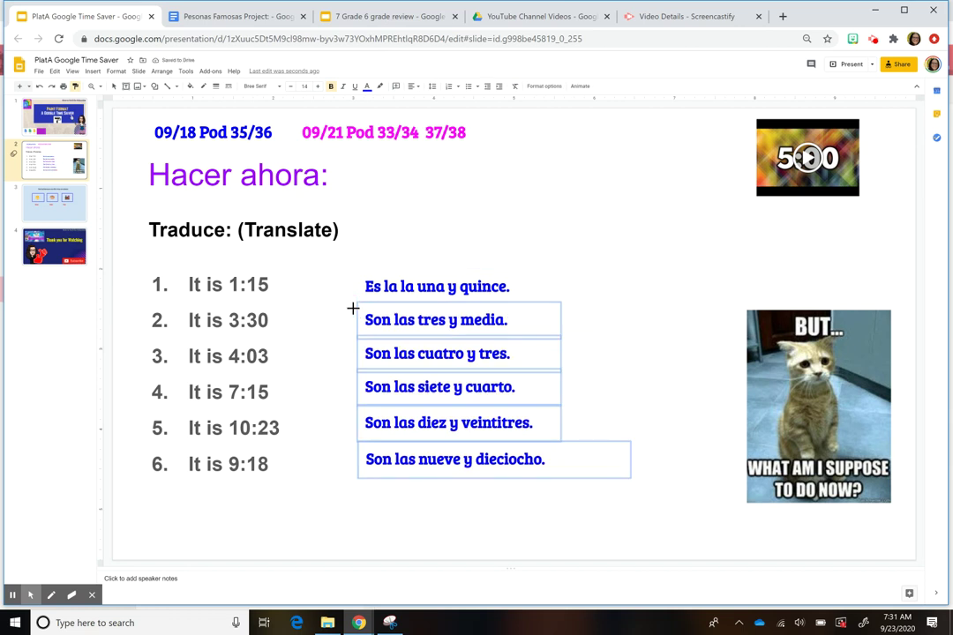
Step: Undo the style painted onto 'Translate' and go to slide 3 with the picture frames
click(299, 230)
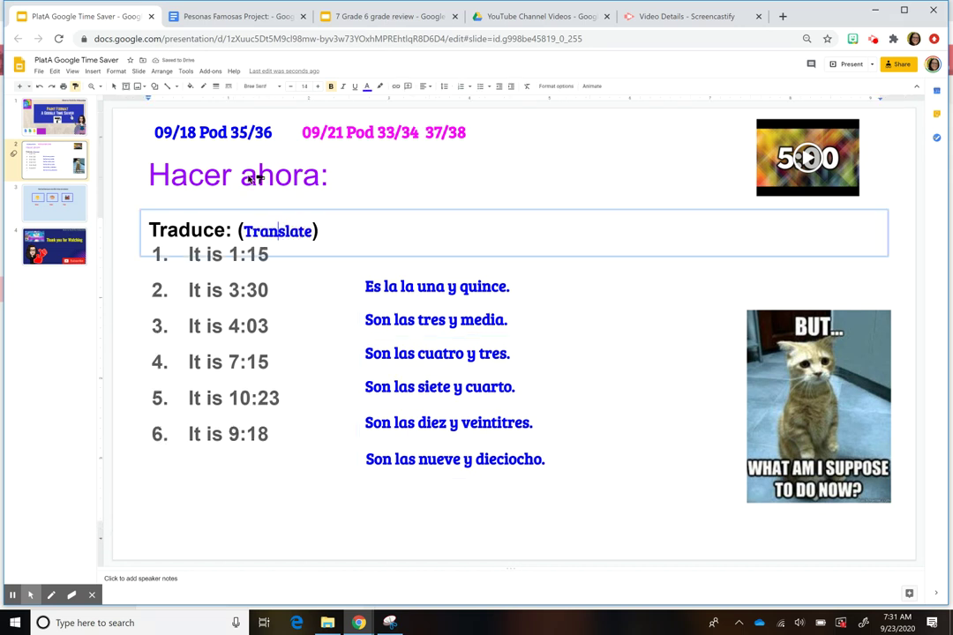
click(40, 86)
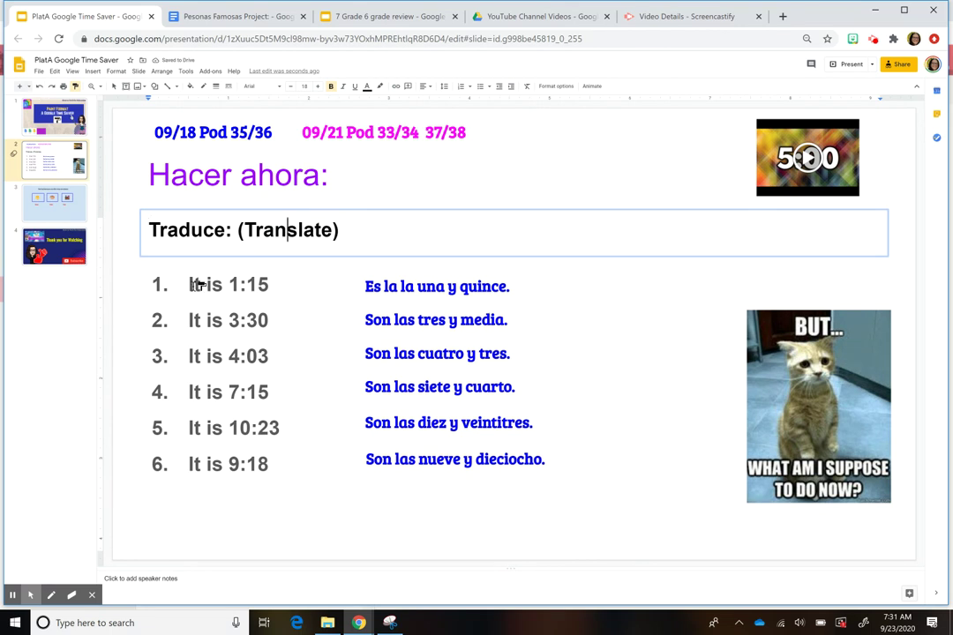
click(76, 204)
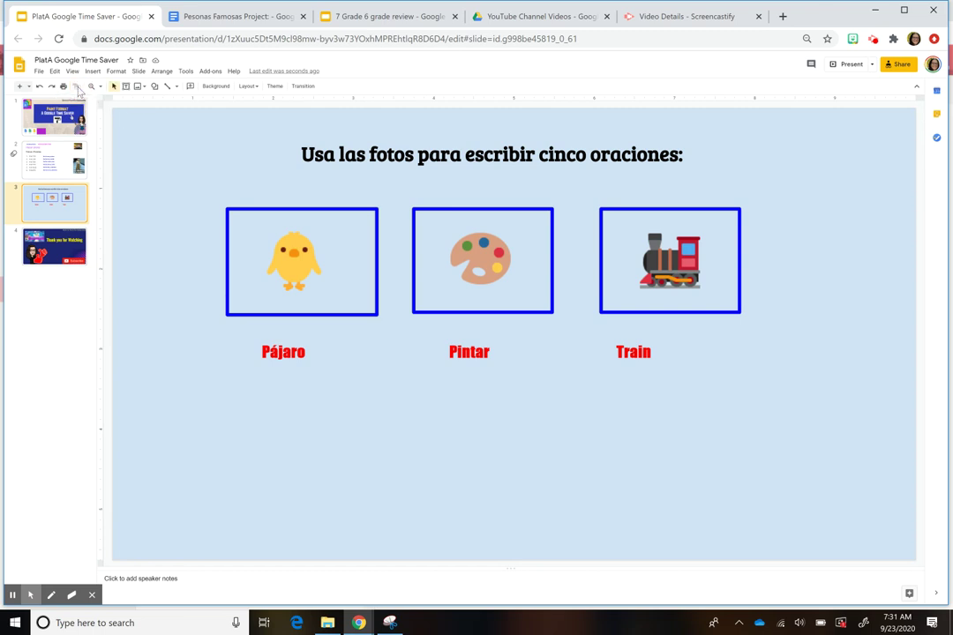
Step: Give the Pájaro frame an 8px magenta border and copy its border formatting
click(302, 209)
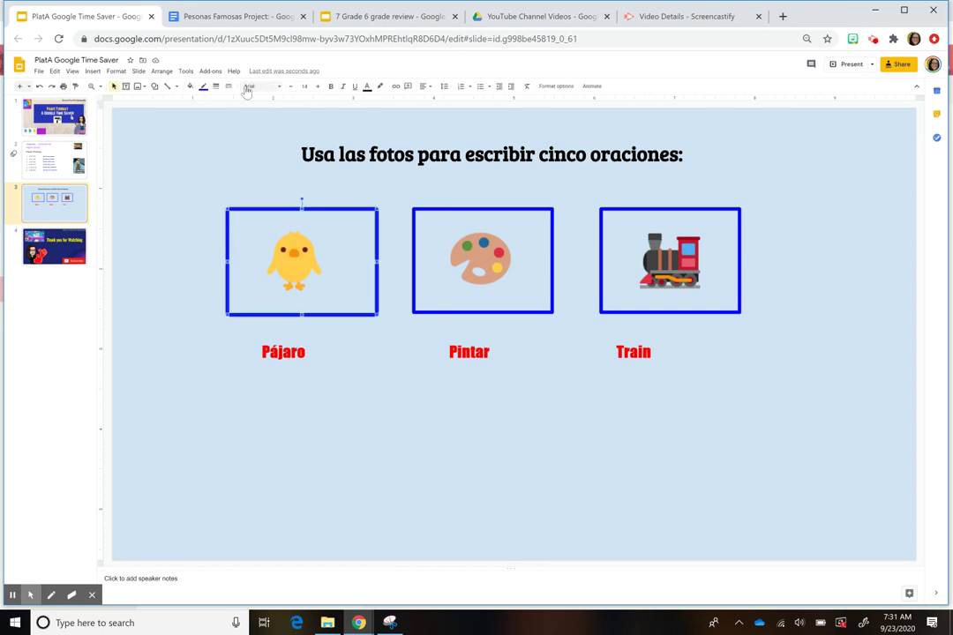
click(203, 85)
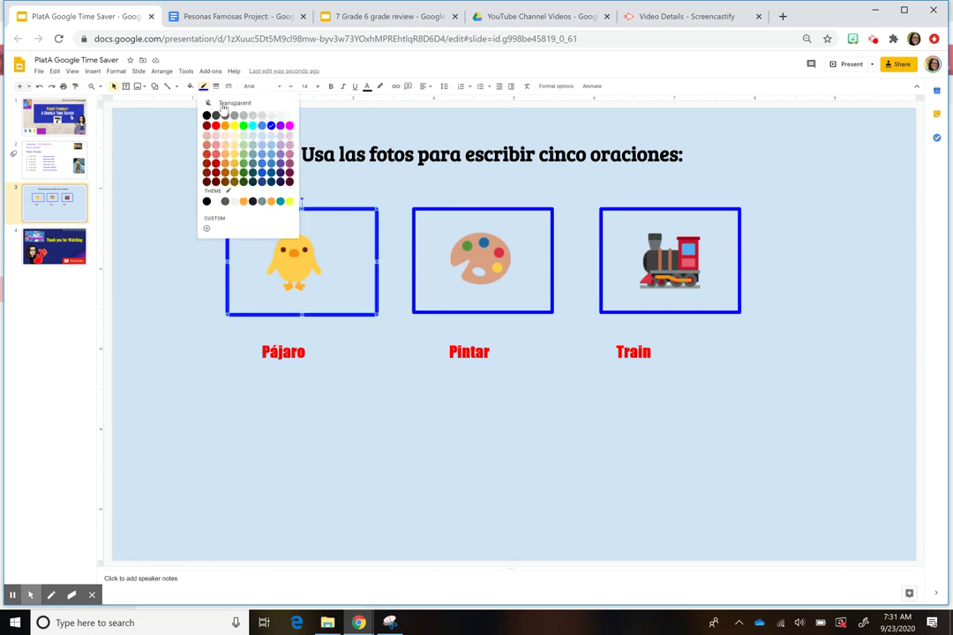
click(290, 125)
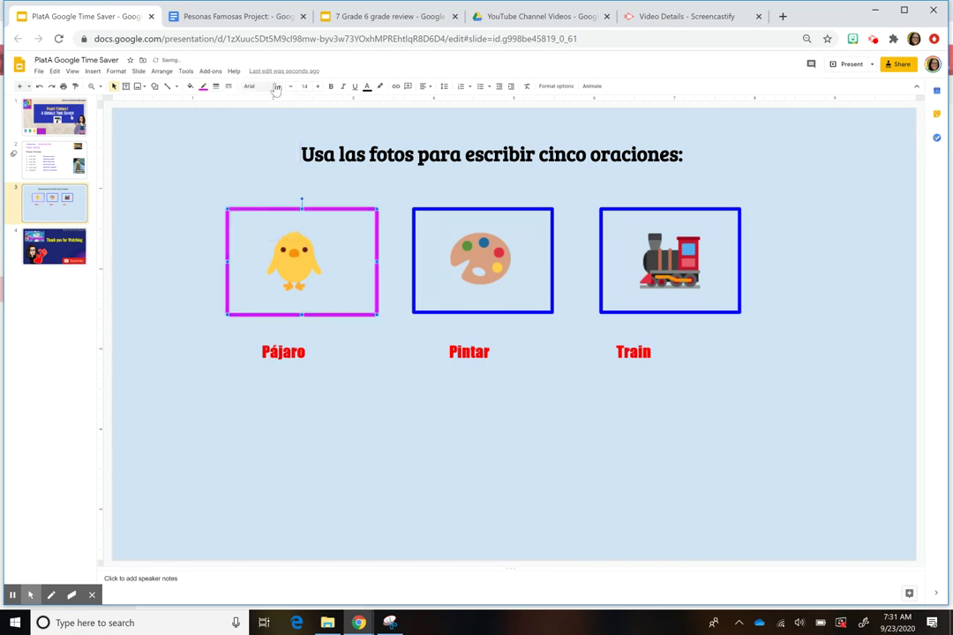
click(215, 86)
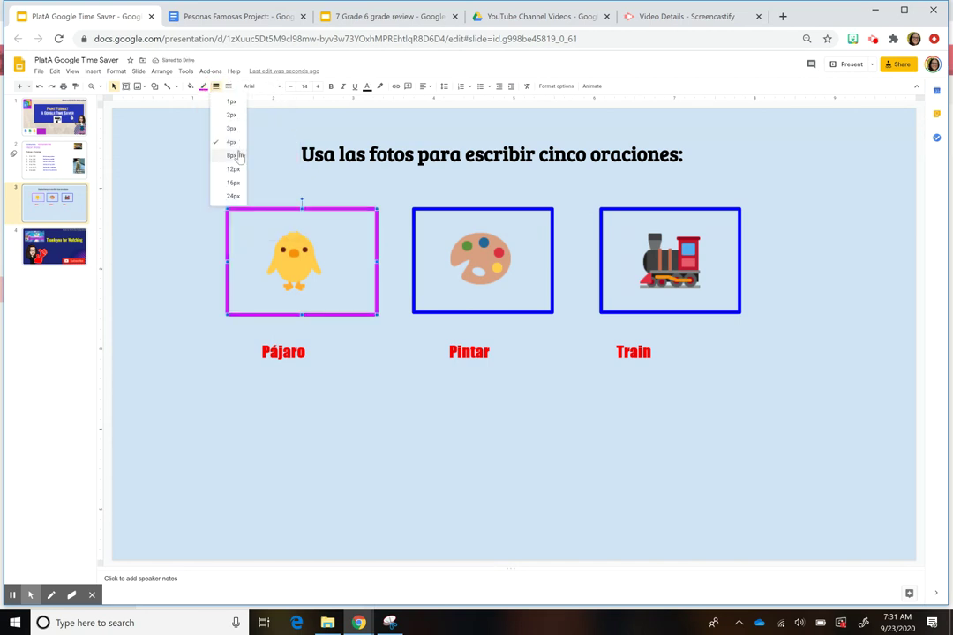
click(239, 155)
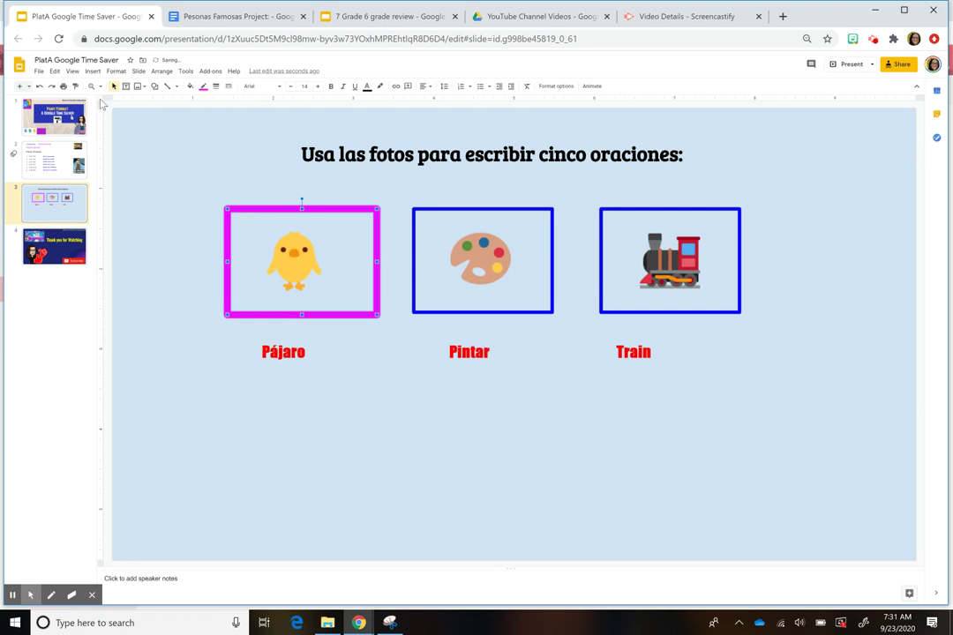
click(75, 86)
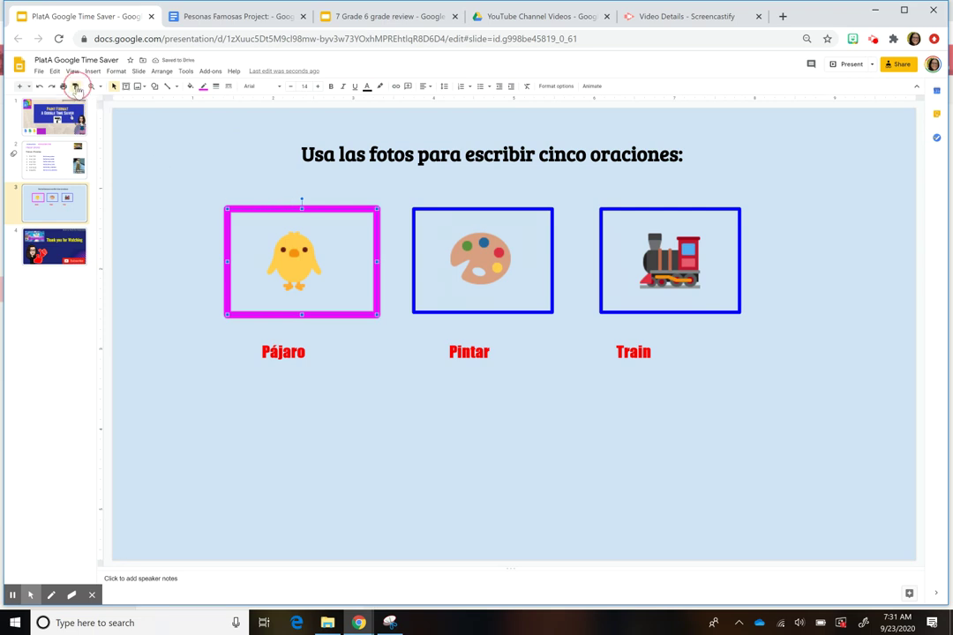
Step: Paint the thick magenta border onto the Pintar and Train frames, then select the Pájaro label
click(442, 213)
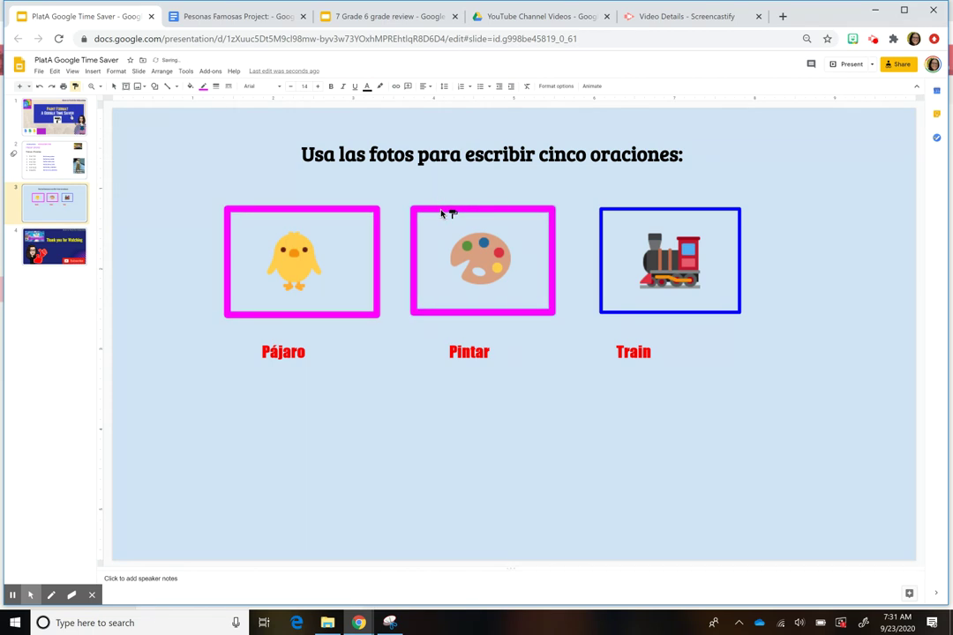
click(655, 213)
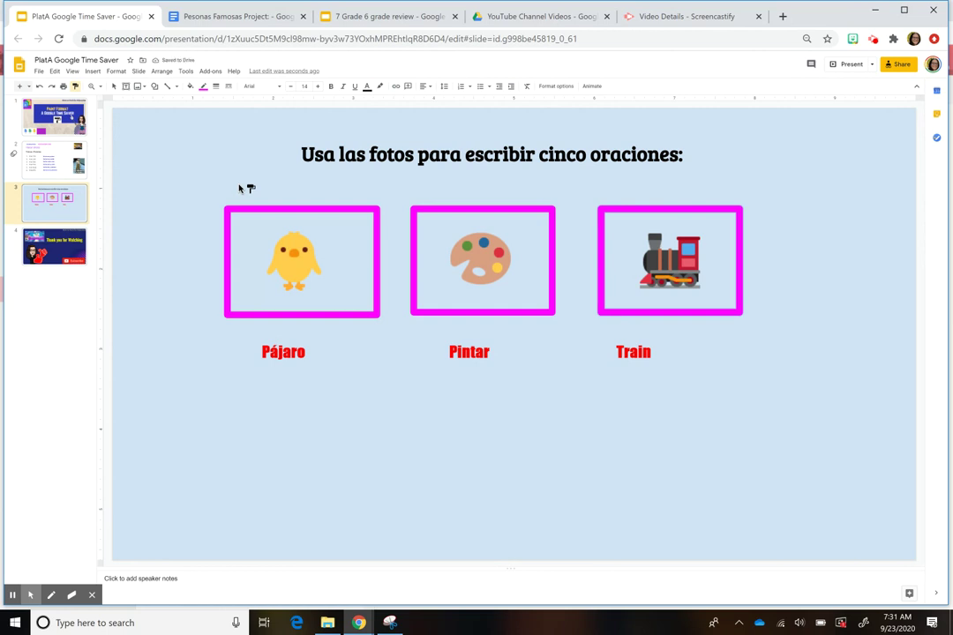
click(76, 86)
click(298, 345)
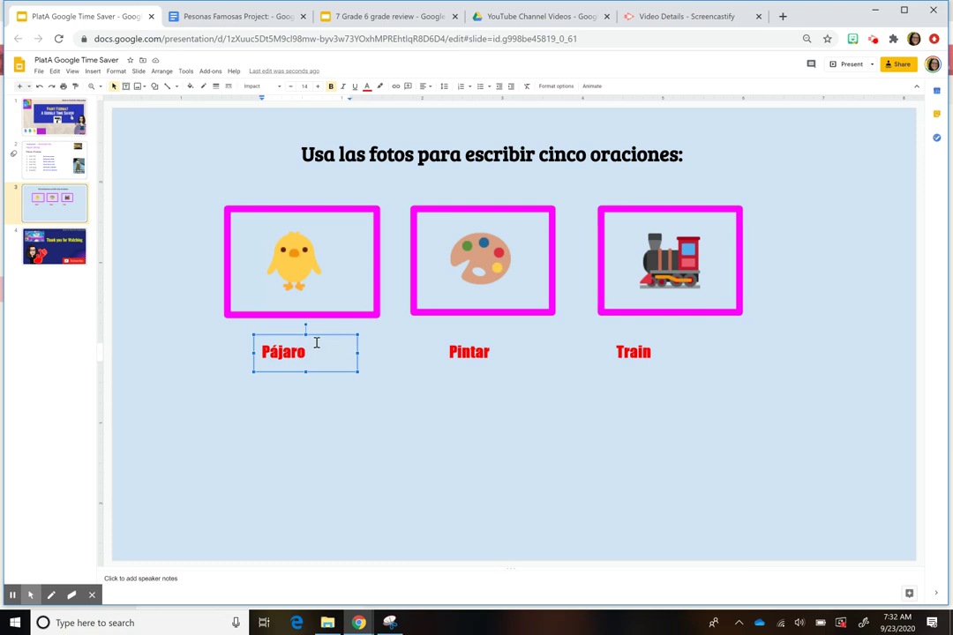
Step: Centre the Pájaro label, paint that alignment onto Pintar and Train, then show slide 4
click(427, 86)
click(438, 102)
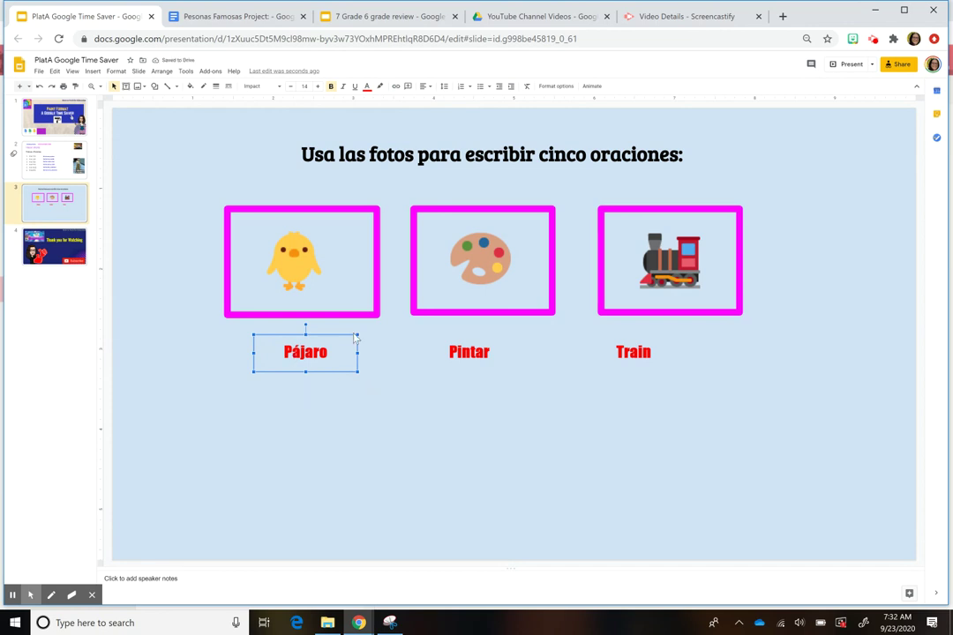
click(75, 86)
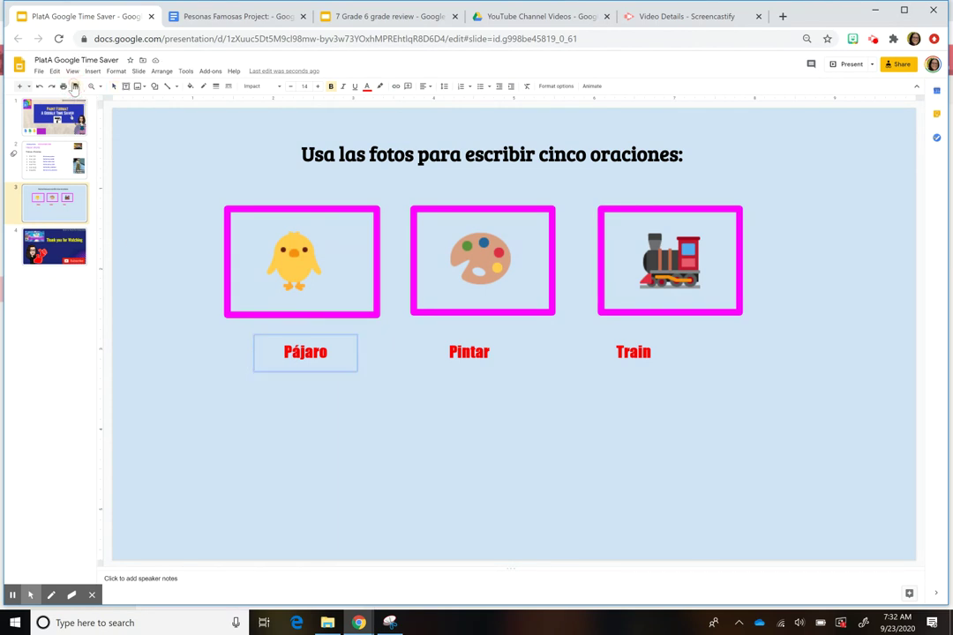
click(458, 351)
click(609, 354)
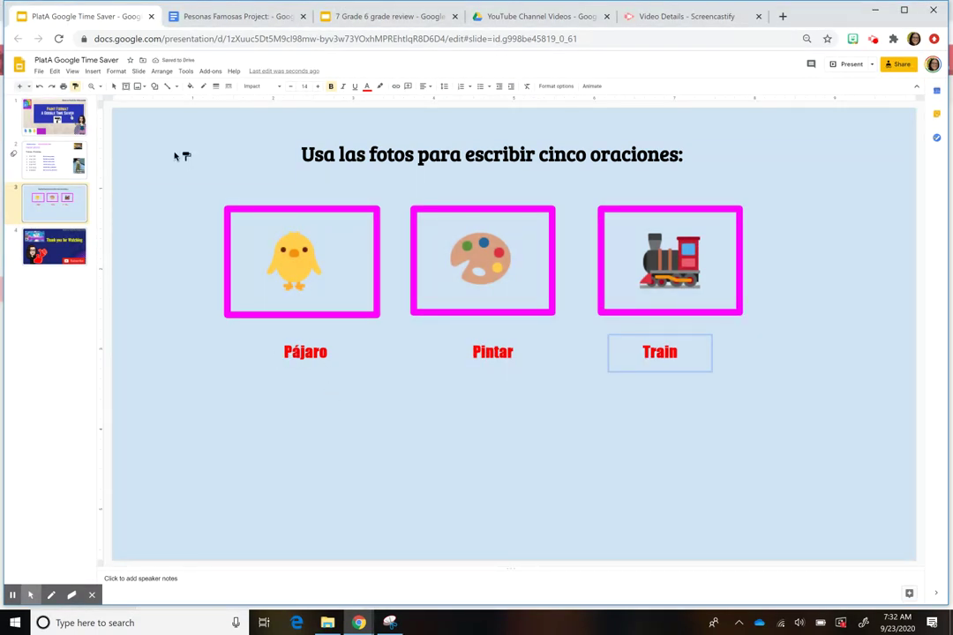
click(76, 87)
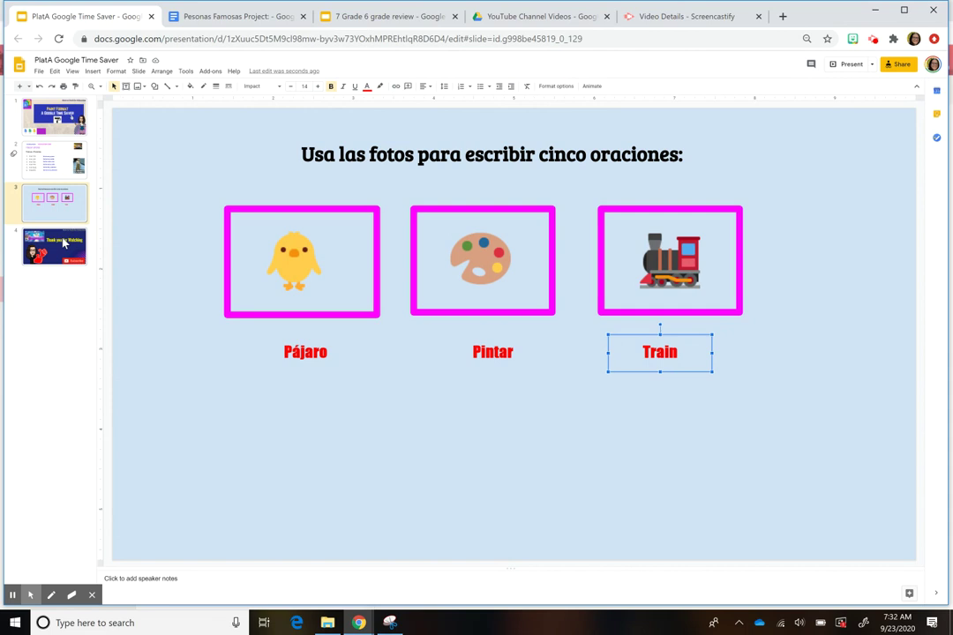
click(63, 245)
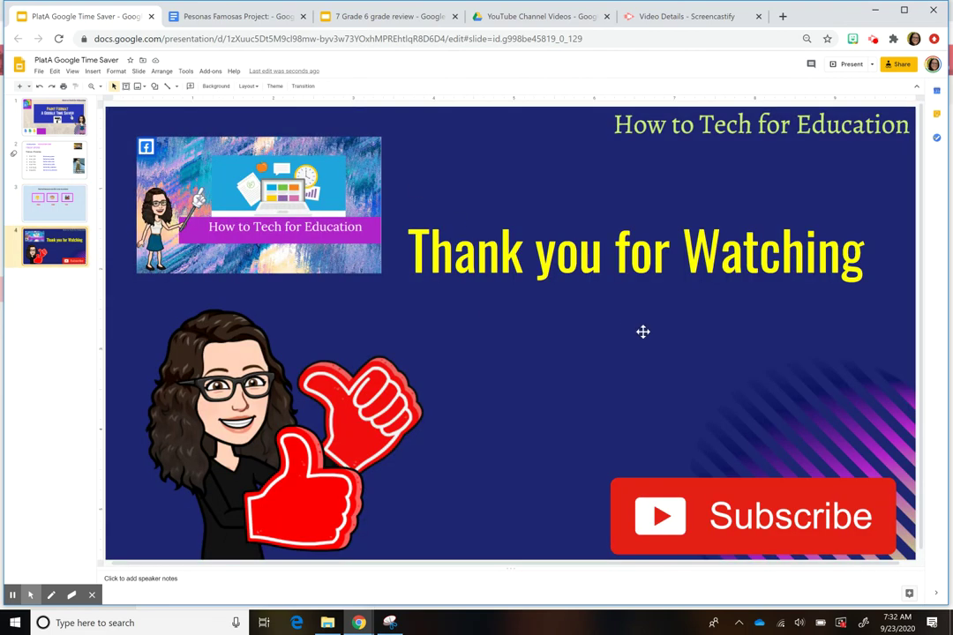